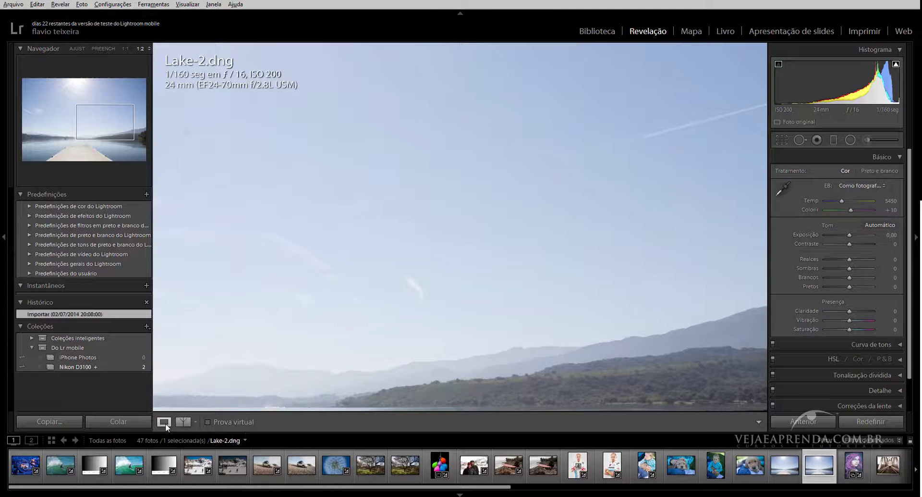
Zoom into parts of the Lake-2.dng photo, then fit the whole image back in the view.
click(404, 258)
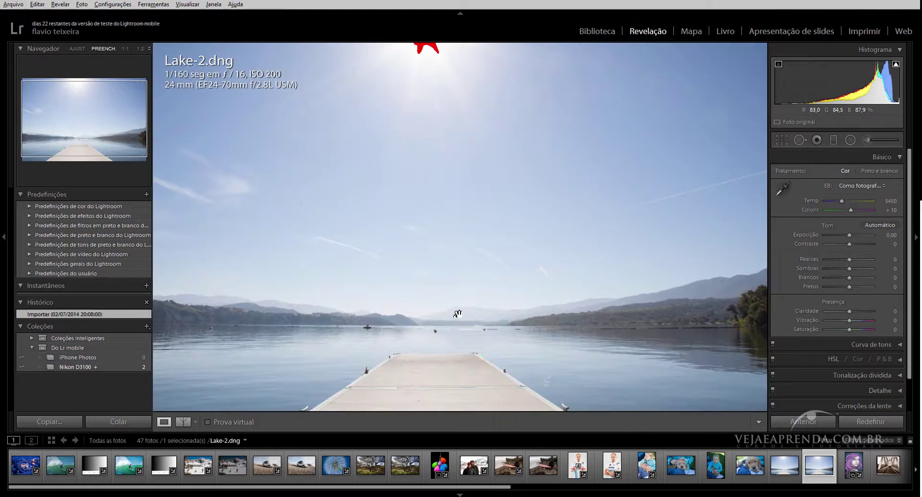
click(461, 276)
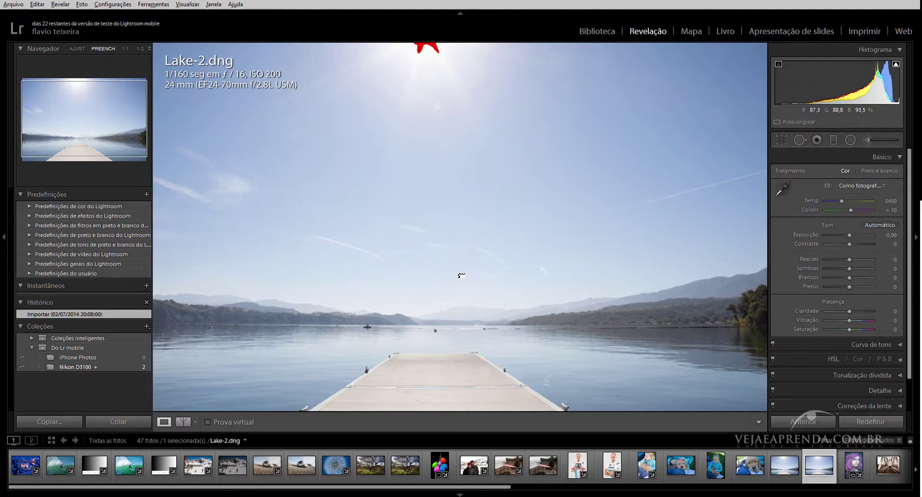
key(ctrl+minus)
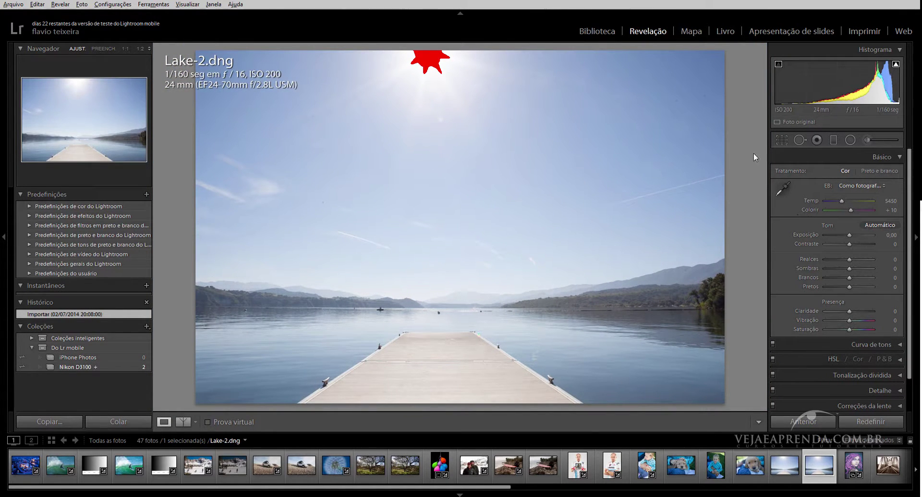
Apply Auto tone, then set Exposição −1,36, Sombras +45, Claridade −35 and Vibração +45.
click(879, 224)
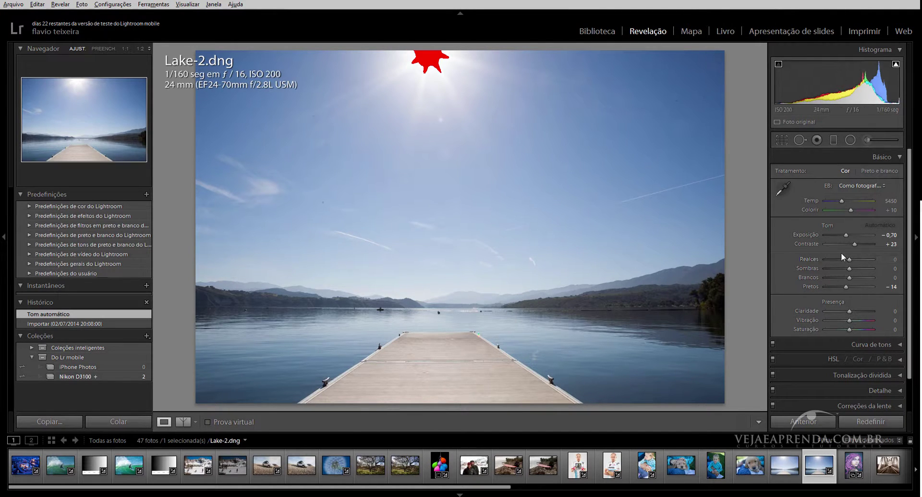
drag(846, 235, 842, 236)
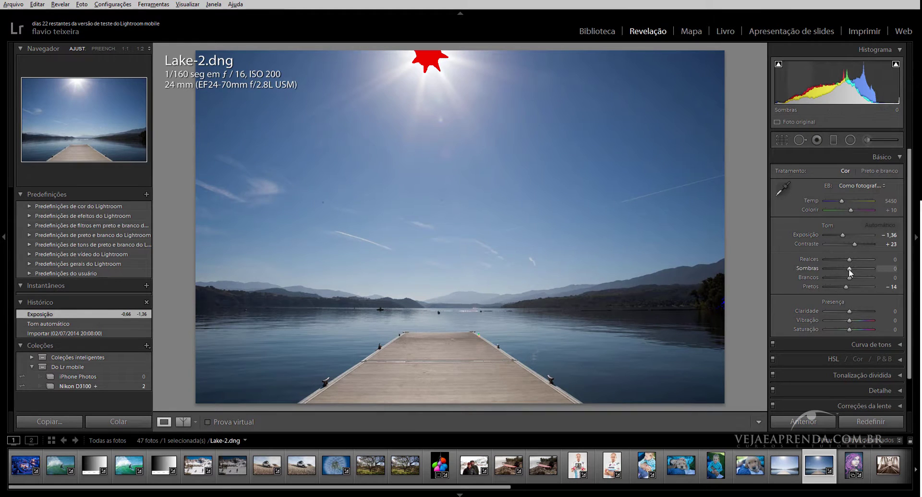
drag(849, 268, 860, 269)
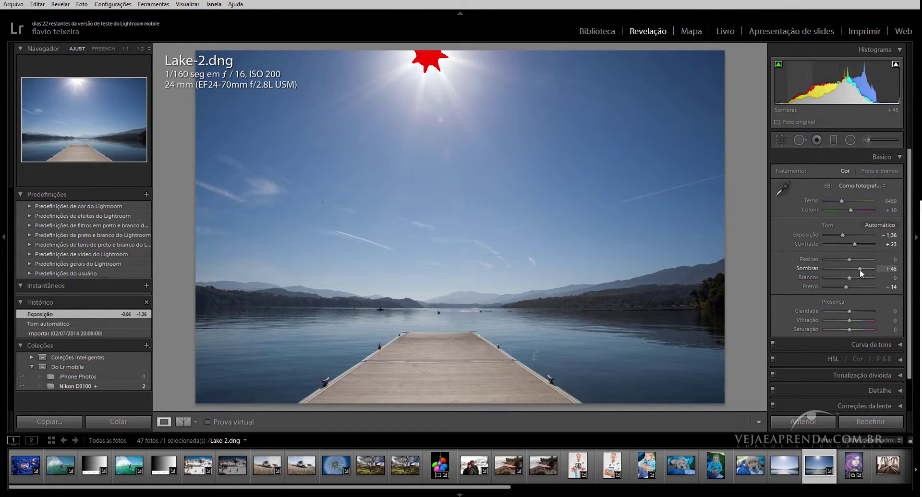
mouse_move(848, 310)
mouse_down()
mouse_move(840, 310)
mouse_move(860, 320)
mouse_up()
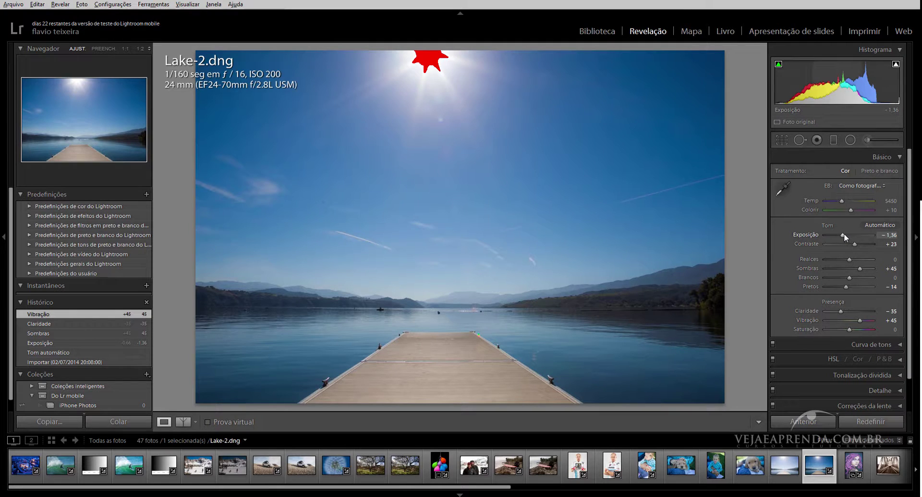
Refine tones to Exposição −0,96, Realces −43 and Sombras +37.
drag(845, 234, 847, 234)
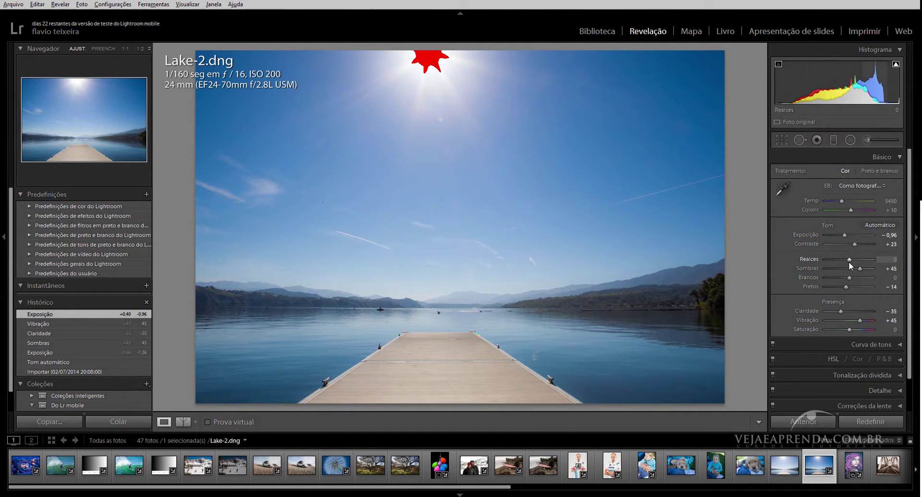
drag(848, 260, 836, 258)
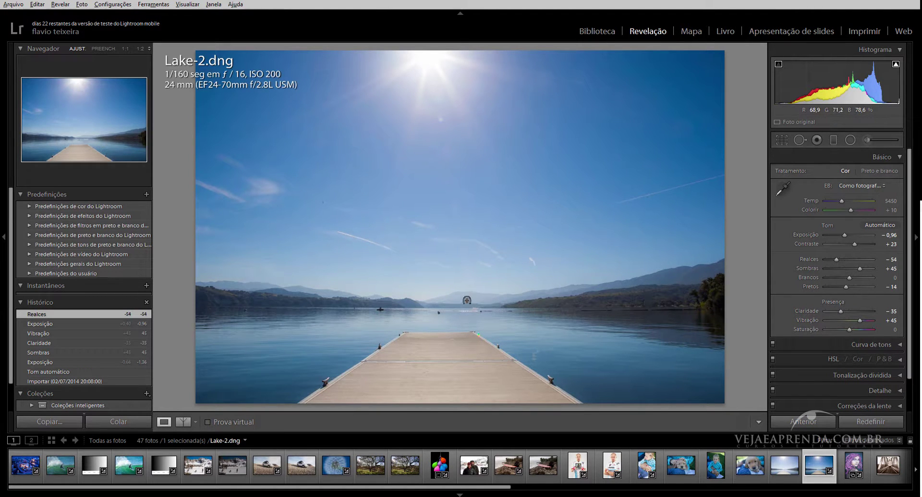
mouse_move(859, 268)
mouse_down()
mouse_move(839, 268)
mouse_move(858, 270)
mouse_move(837, 257)
mouse_up()
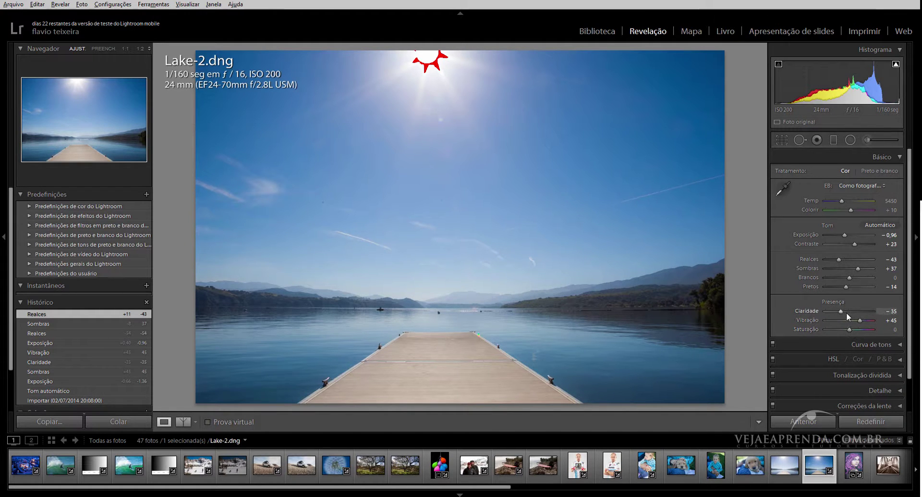
Fine-tune to Claridade −45, Vibração +52, Sombras +19, Brancos −31, Tint +10 and Temp 5030.
mouse_move(842, 312)
mouse_down()
mouse_move(866, 319)
mouse_move(842, 320)
mouse_up()
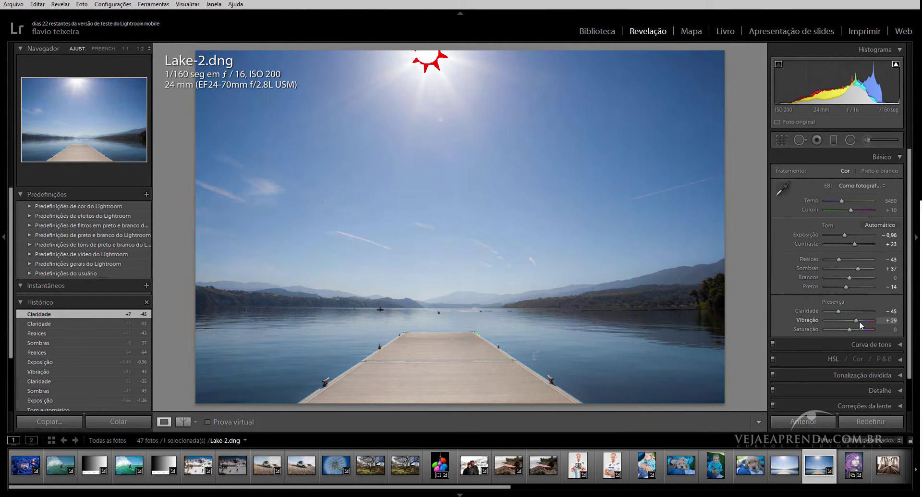
drag(842, 320, 860, 324)
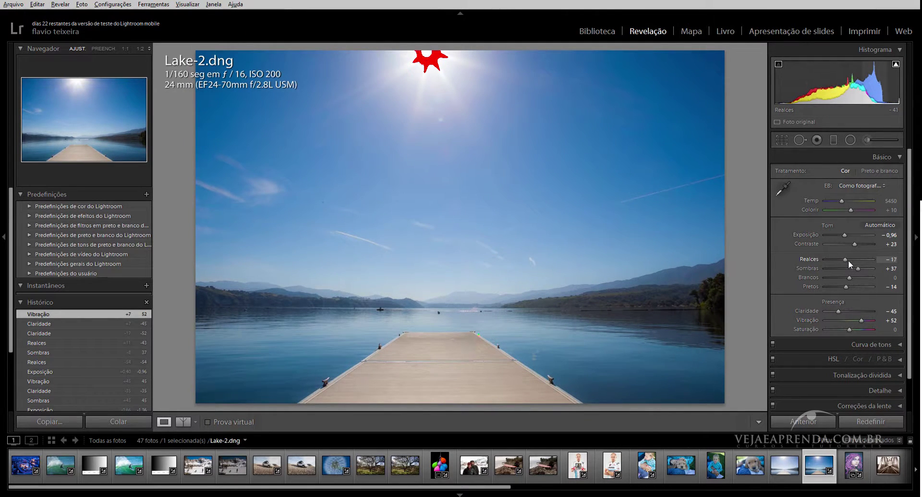
drag(847, 261, 841, 263)
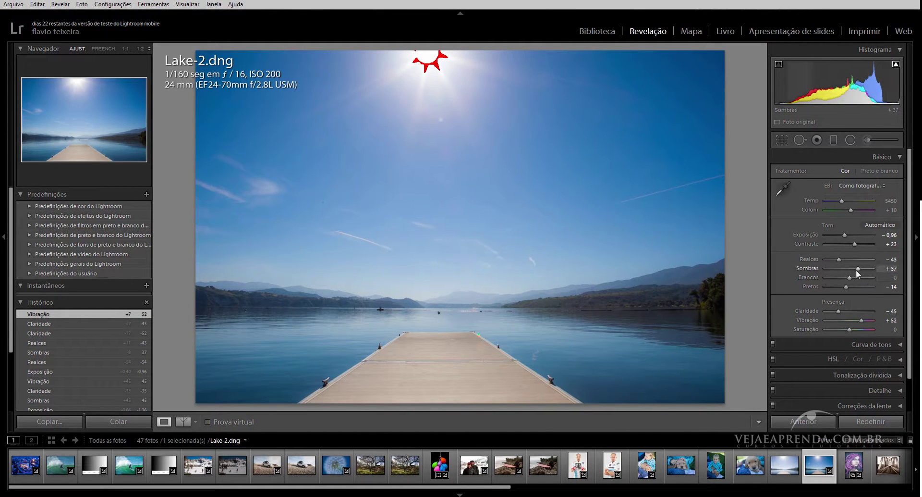
drag(861, 271, 858, 275)
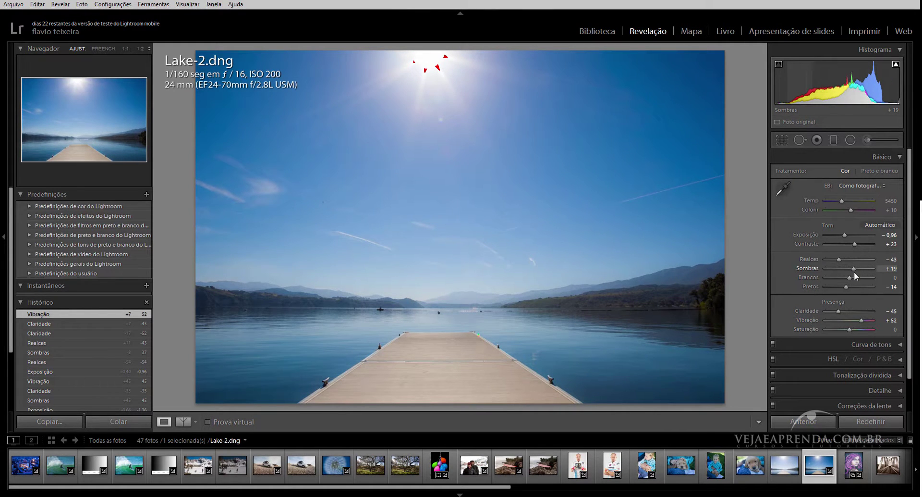
drag(857, 273, 840, 281)
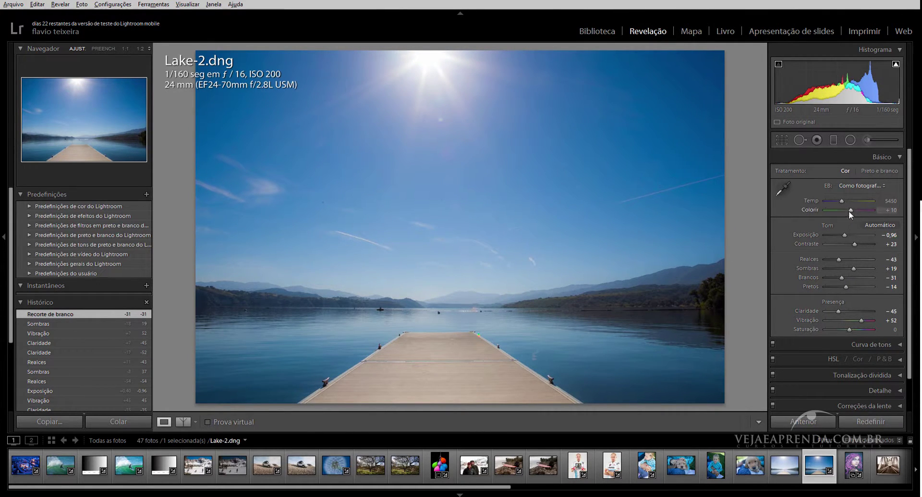
drag(855, 209, 840, 202)
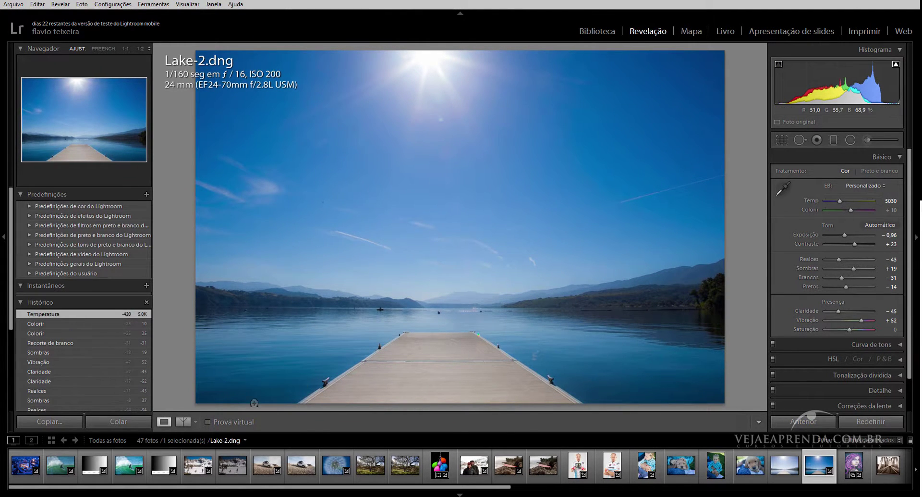
Show a top/bottom before/after comparison, zooming both versions on the sky and back.
click(182, 421)
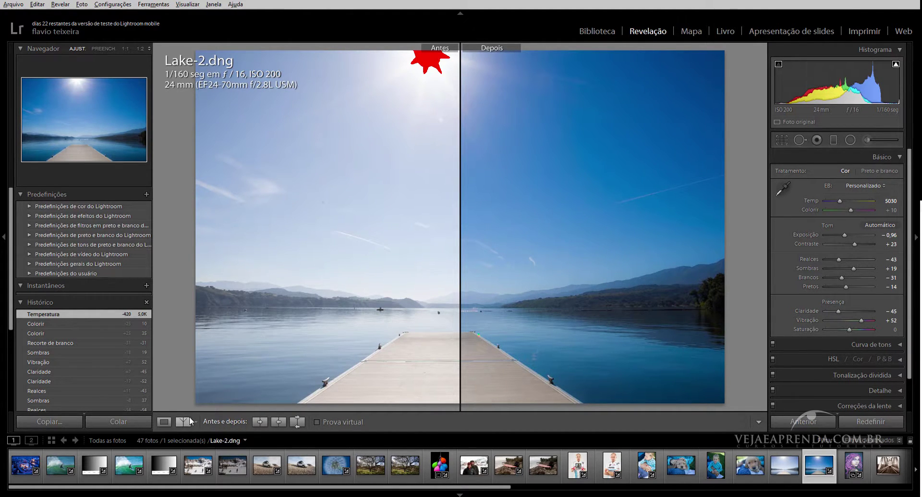
click(195, 421)
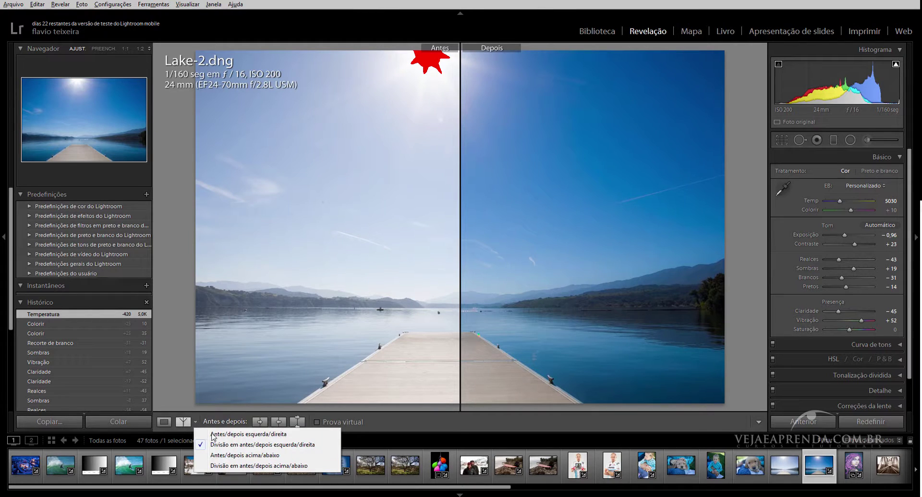
click(249, 455)
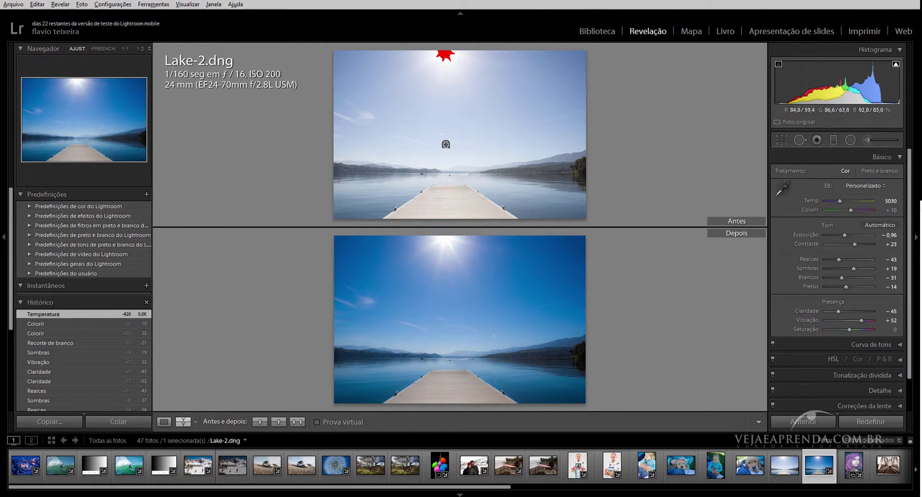
click(480, 280)
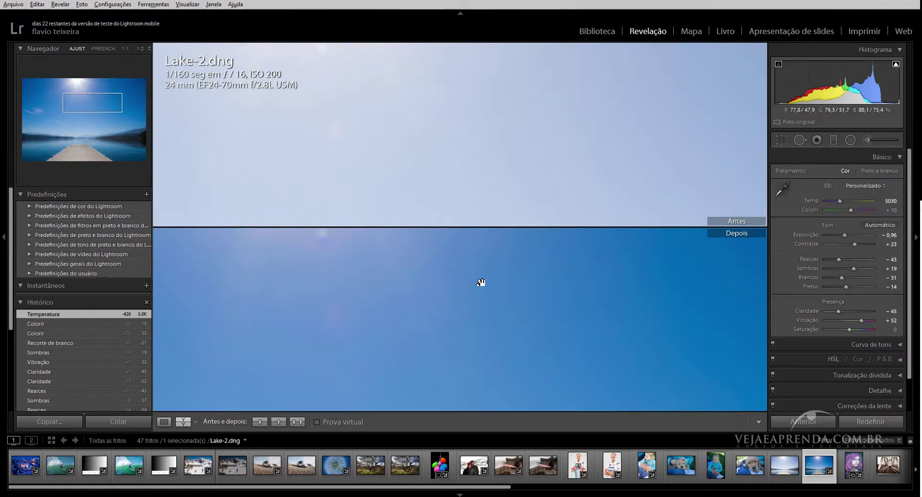
click(480, 283)
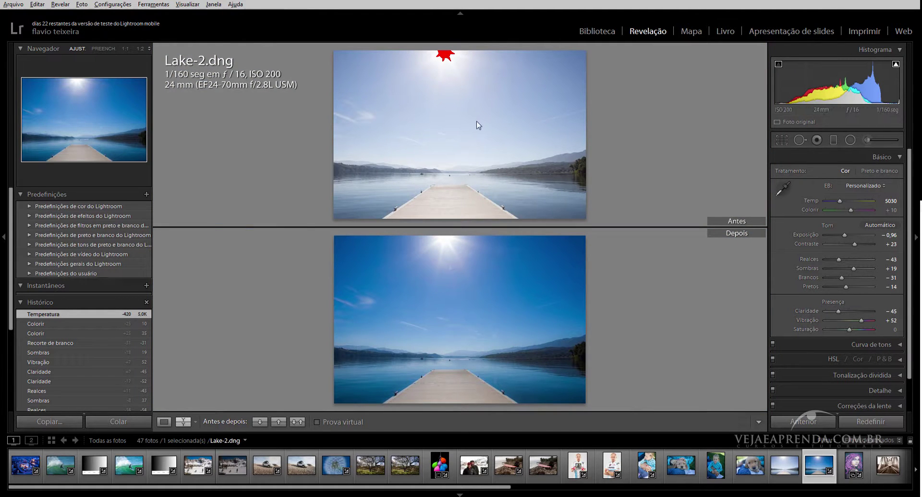
Try the split top/bottom comparison, then settle on the Before/After Left/Right layout.
click(197, 422)
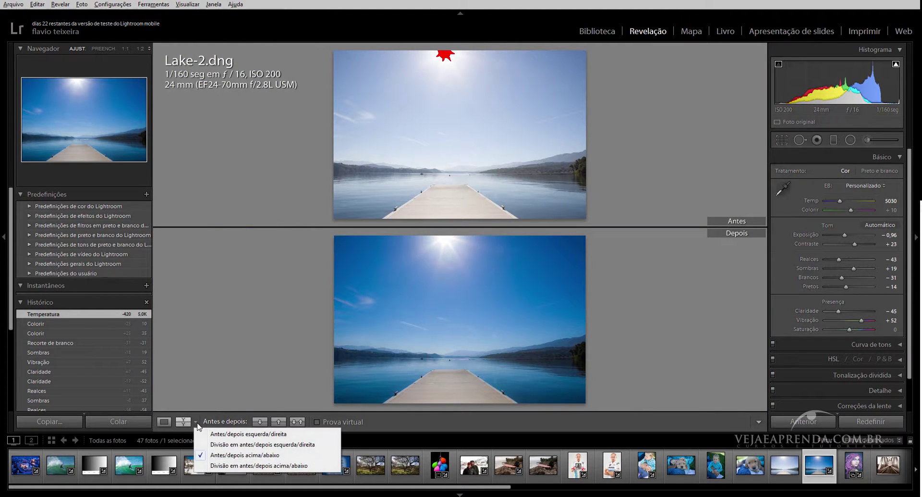
click(231, 467)
click(378, 312)
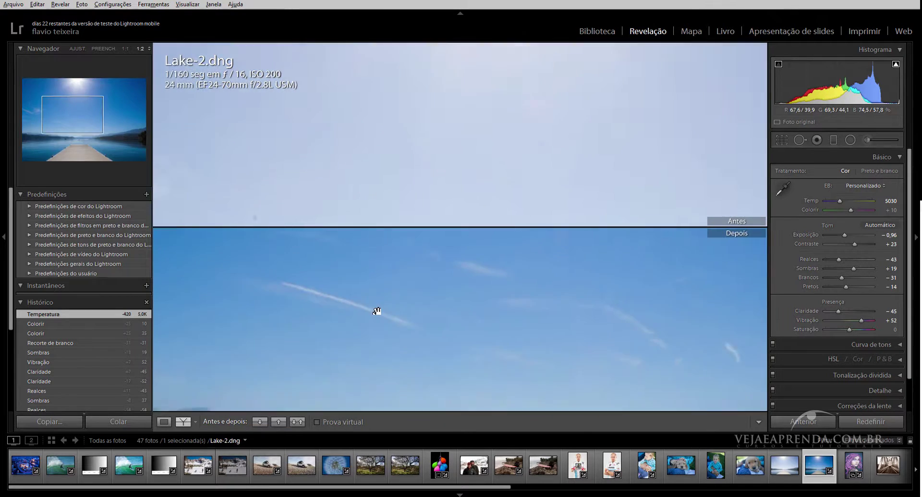
click(378, 313)
click(195, 422)
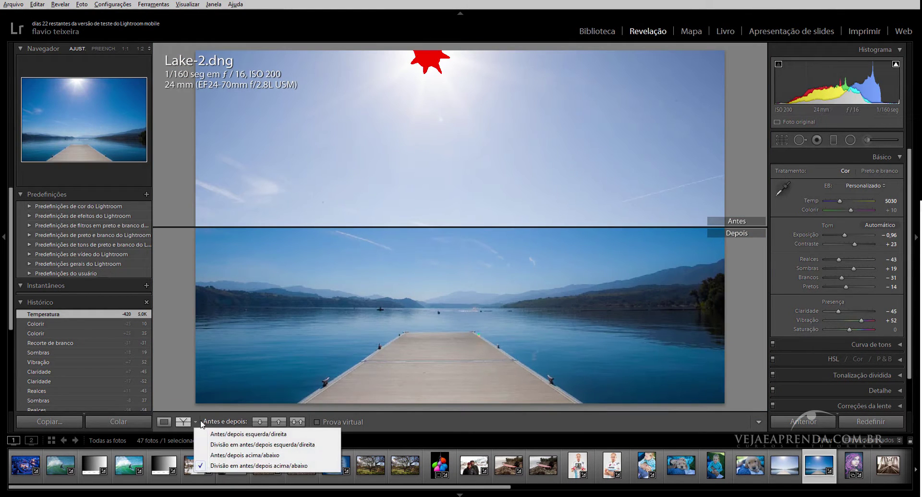
click(212, 432)
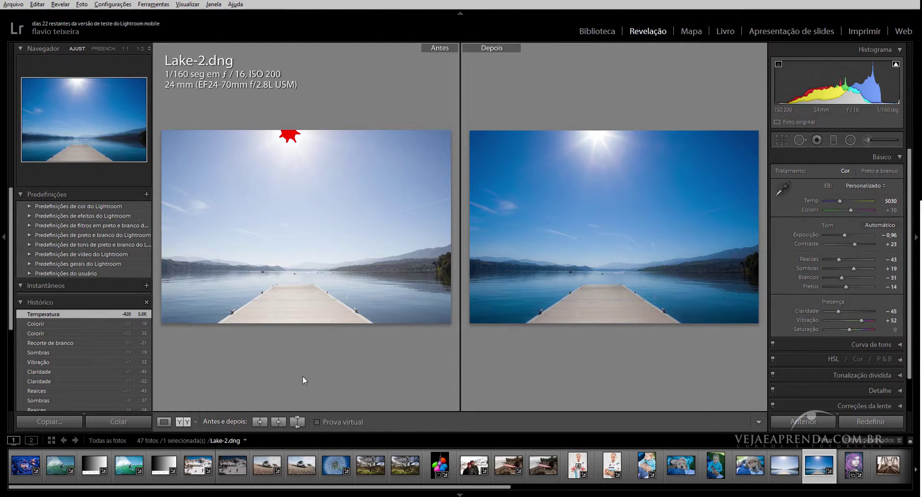
Return to single-photo view, lower Vibração to +17 and warm Temp to 5434.
click(163, 421)
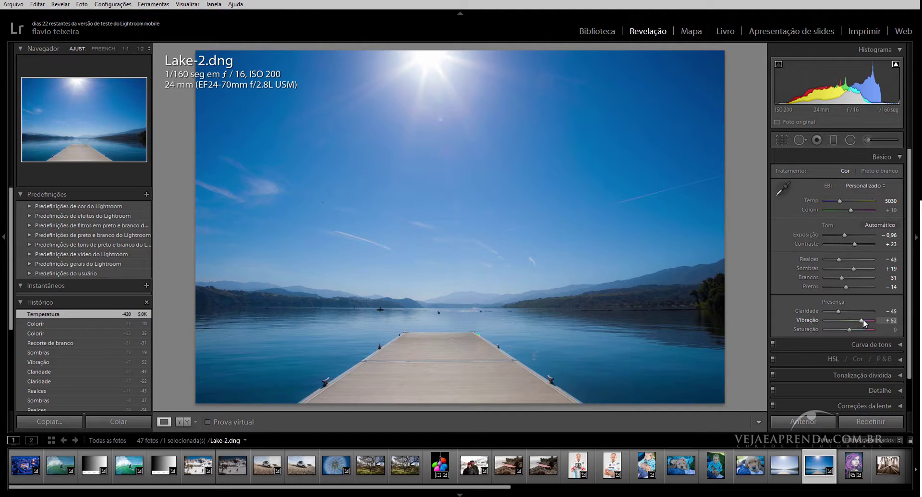
drag(861, 319, 851, 323)
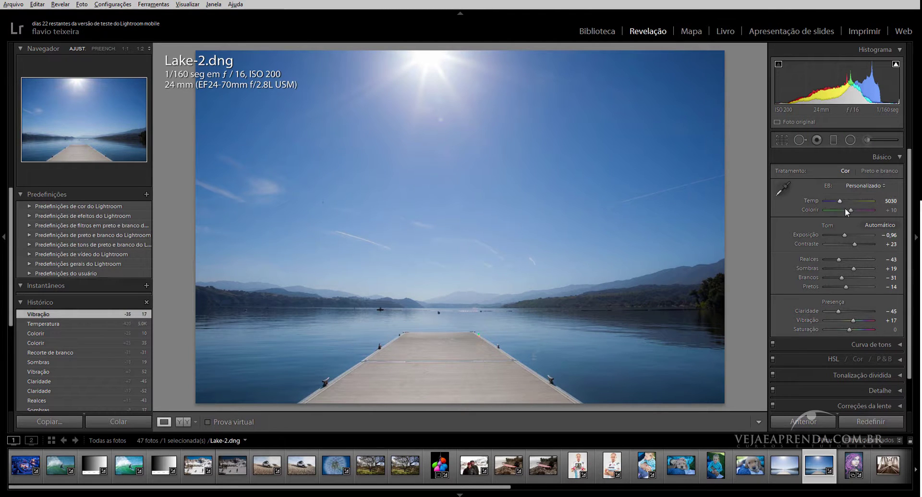
drag(840, 200, 843, 203)
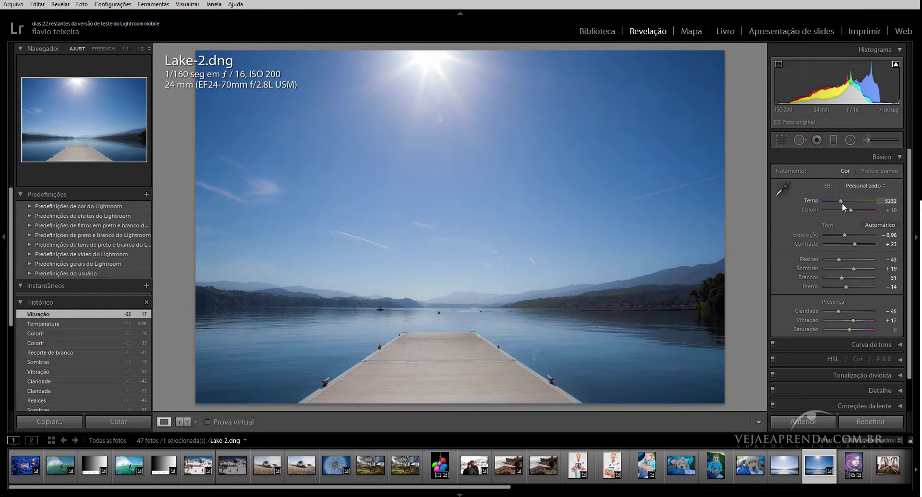
click(180, 421)
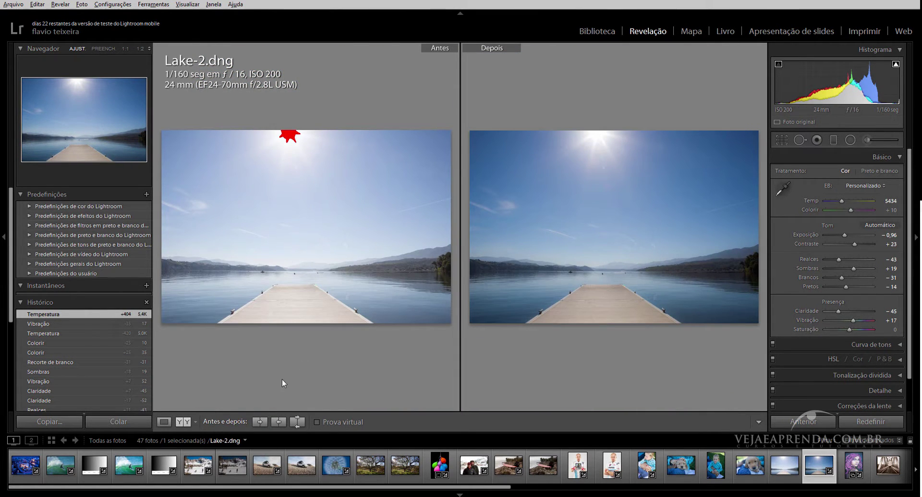
click(164, 421)
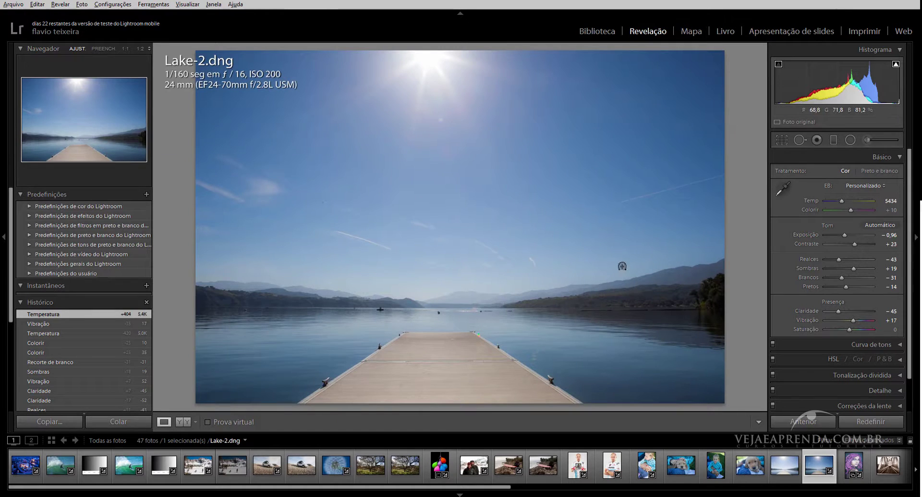